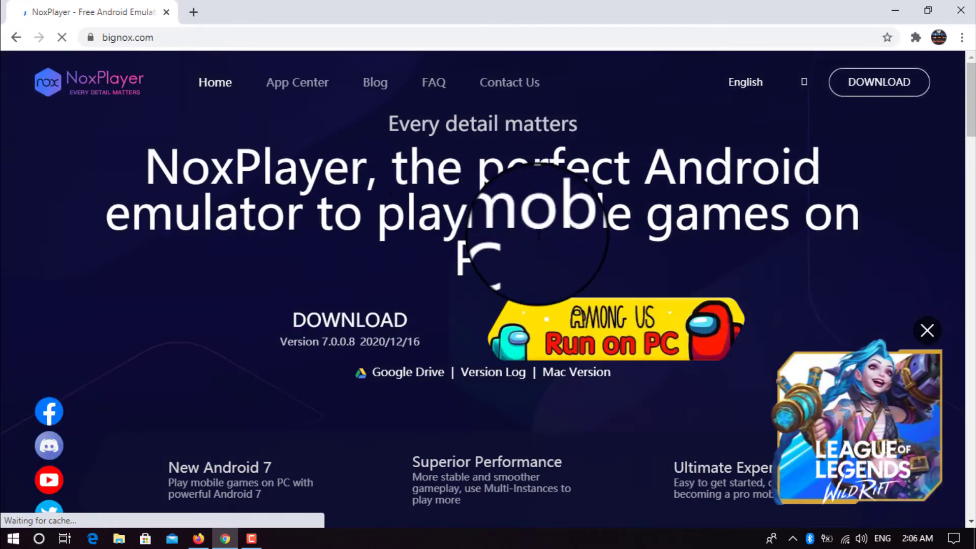
Download the NoxPlayer 7.0.0.8 setup file from bignox.com and start its transfer in the download manager
scroll(342, 258, "down", 2)
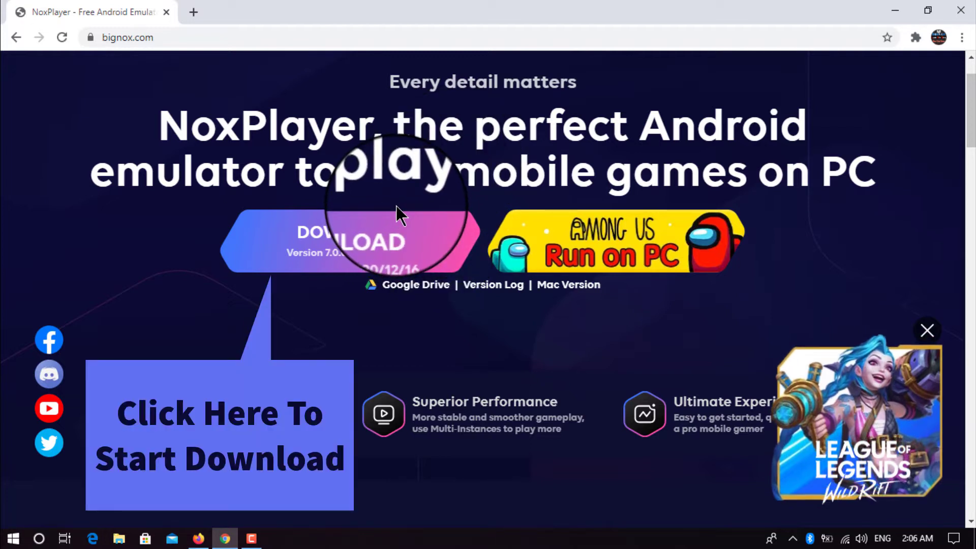
left_click(374, 235)
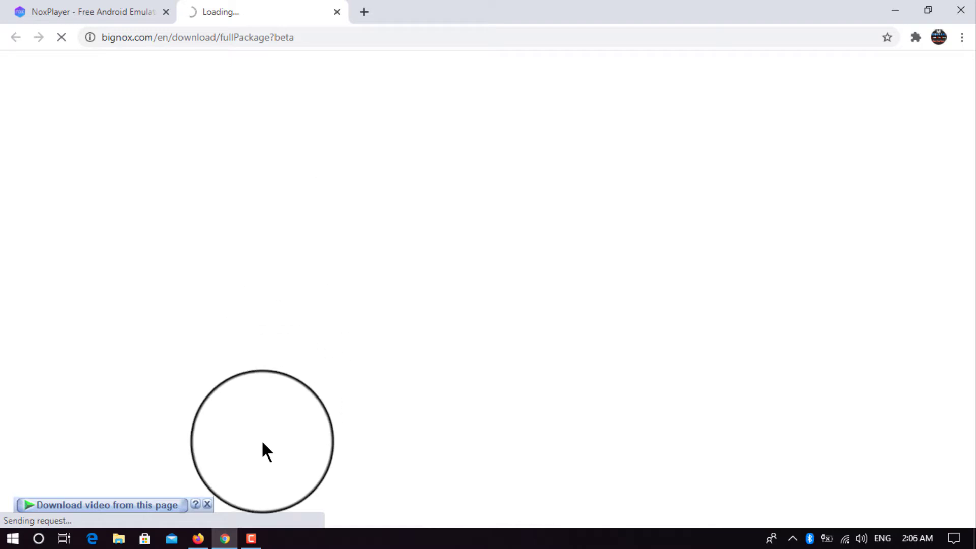
left_click(208, 504)
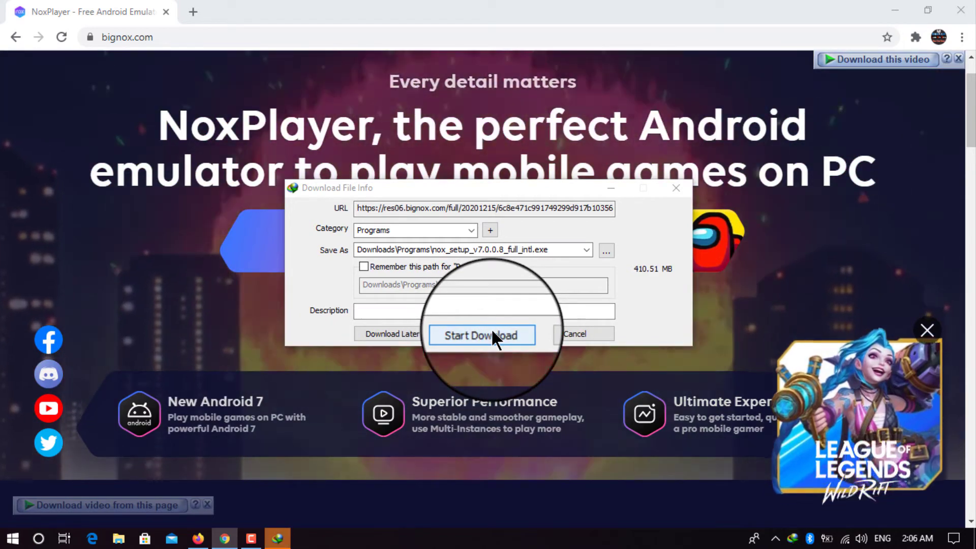
left_click(493, 332)
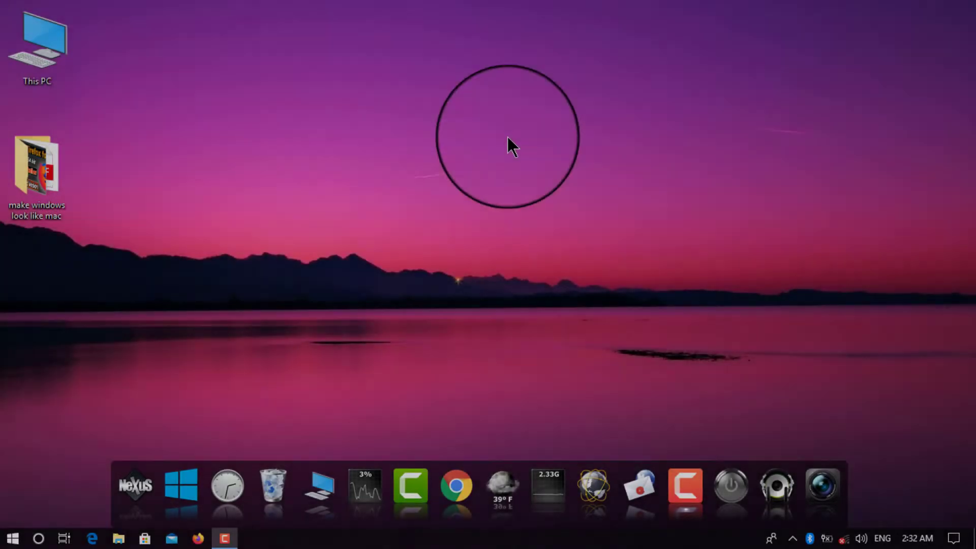
Copy the nox_setup_v7.0.0.8_full_intl installer from the Downloads folder of This PC
right_click(448, 105)
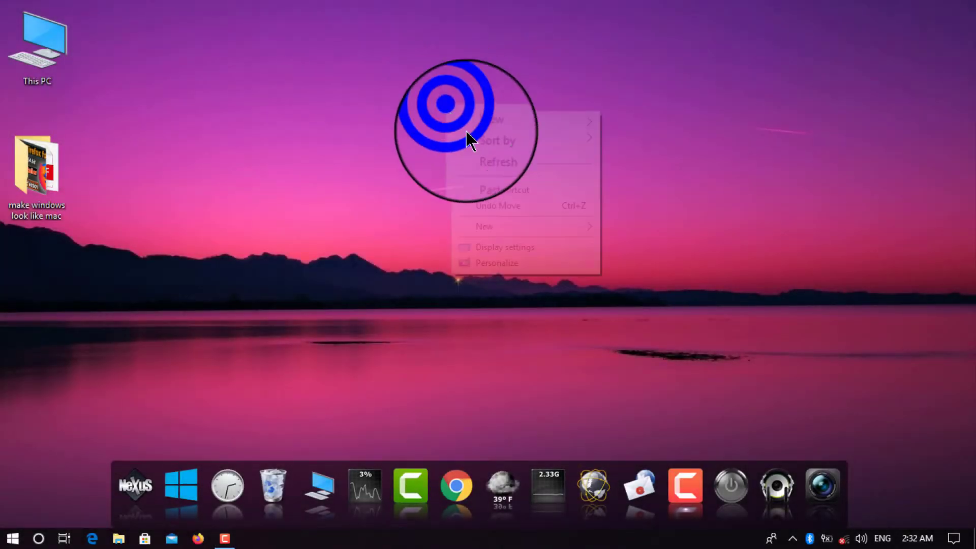
left_click(492, 155)
double_click(52, 40)
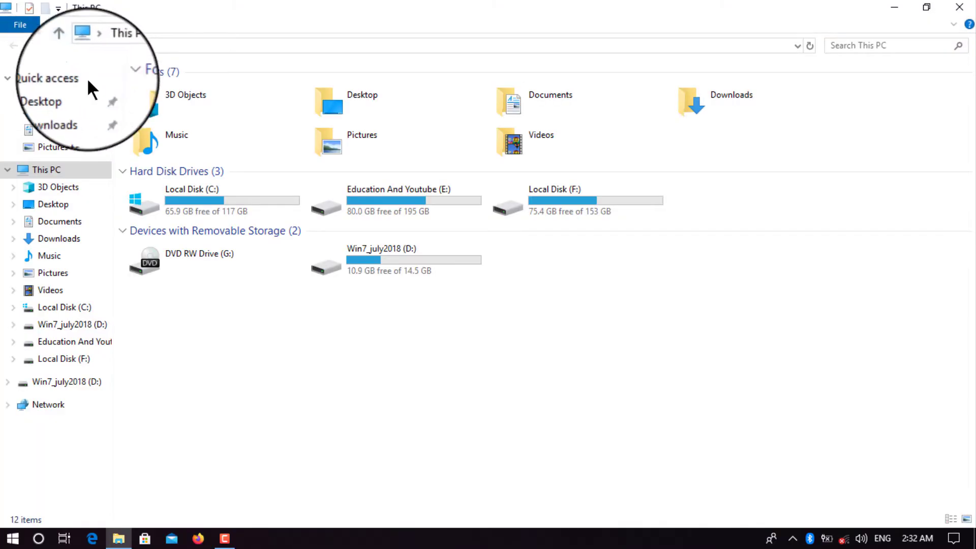
double_click(699, 96)
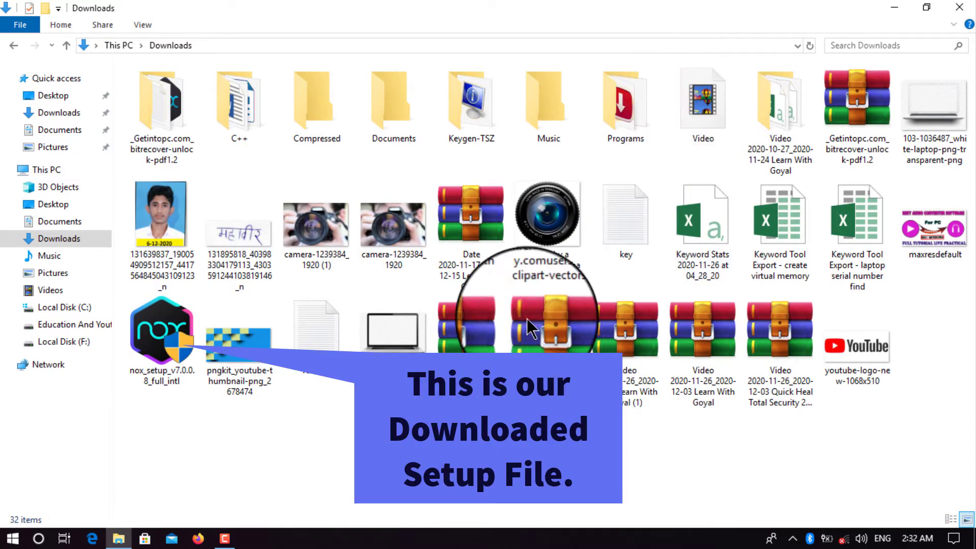
left_click(163, 356)
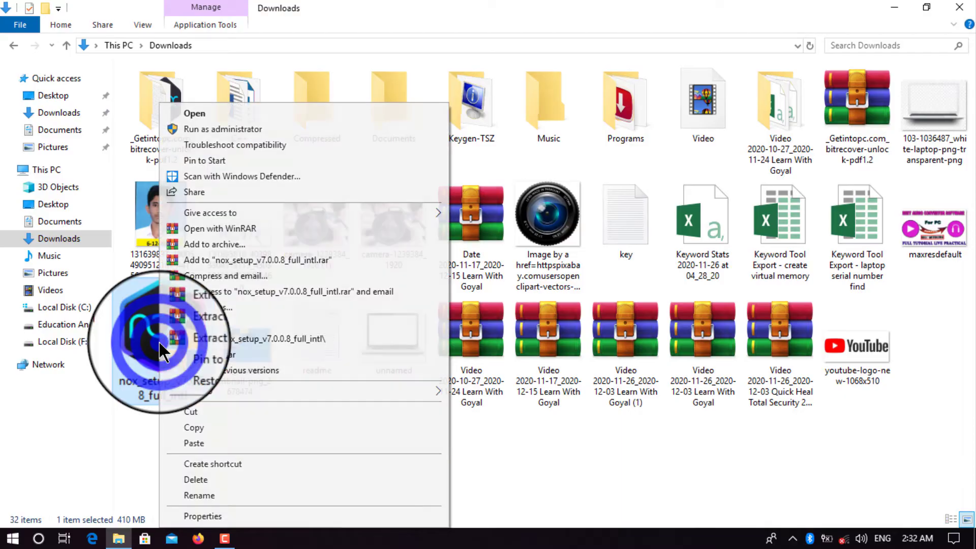
left_click(184, 432)
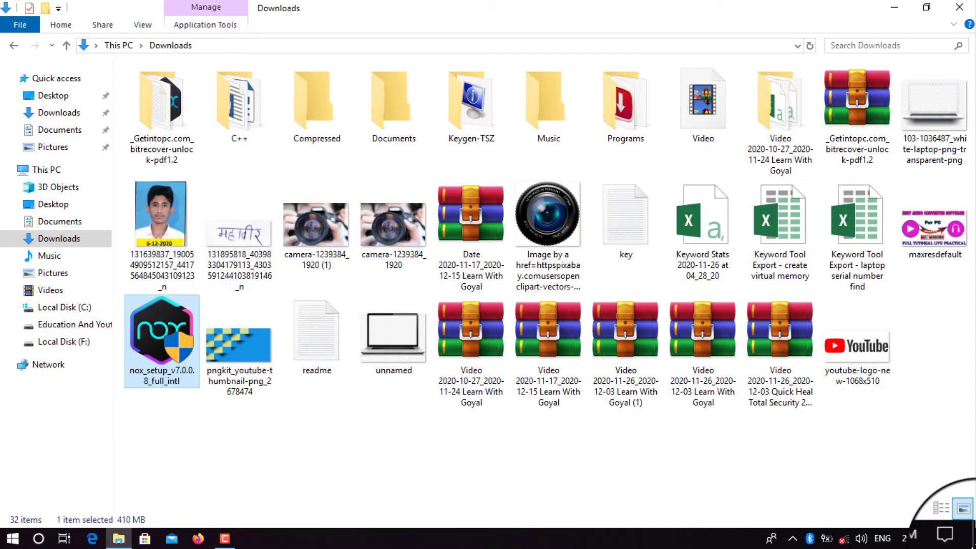
Minimize the Downloads window and paste the copied installer onto the desktop
left_click(896, 8)
right_click(655, 62)
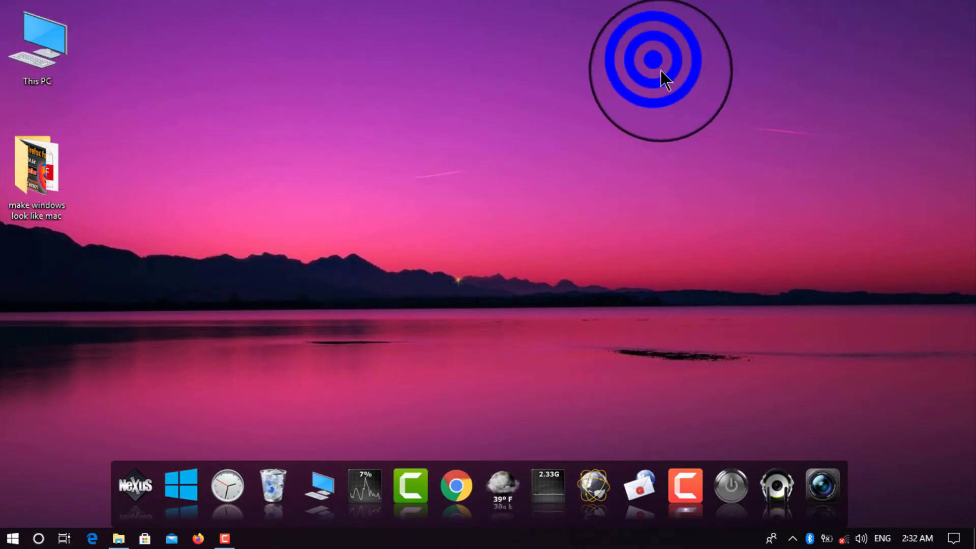
left_click(694, 130)
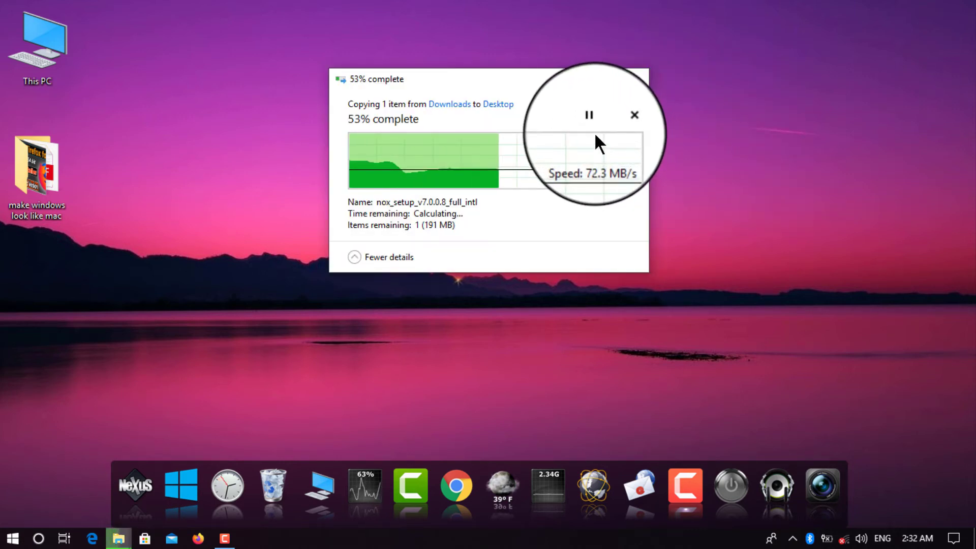
right_click(706, 86)
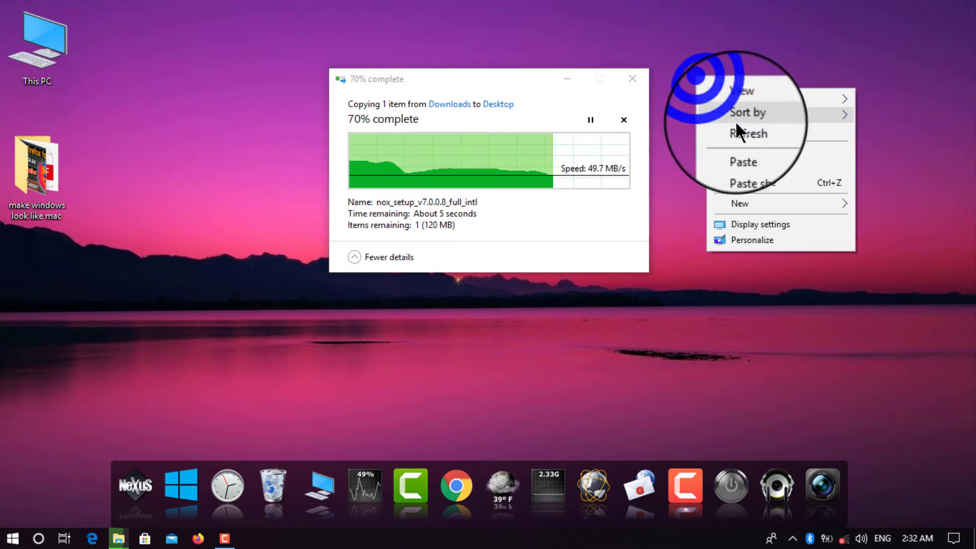
left_click(740, 131)
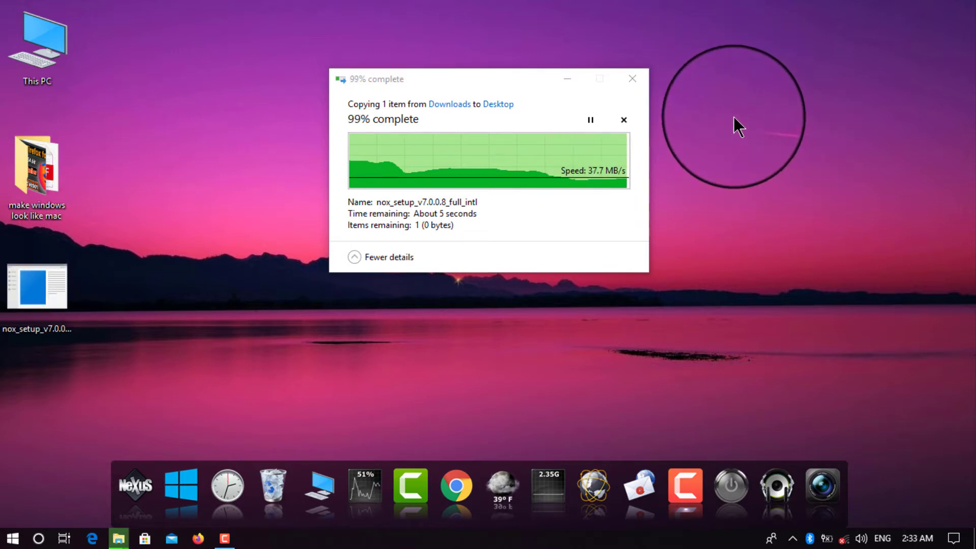
Reposition the nox_setup installer icon near the upper middle of the desktop and refresh the desktop
left_click(724, 87)
left_click(753, 130)
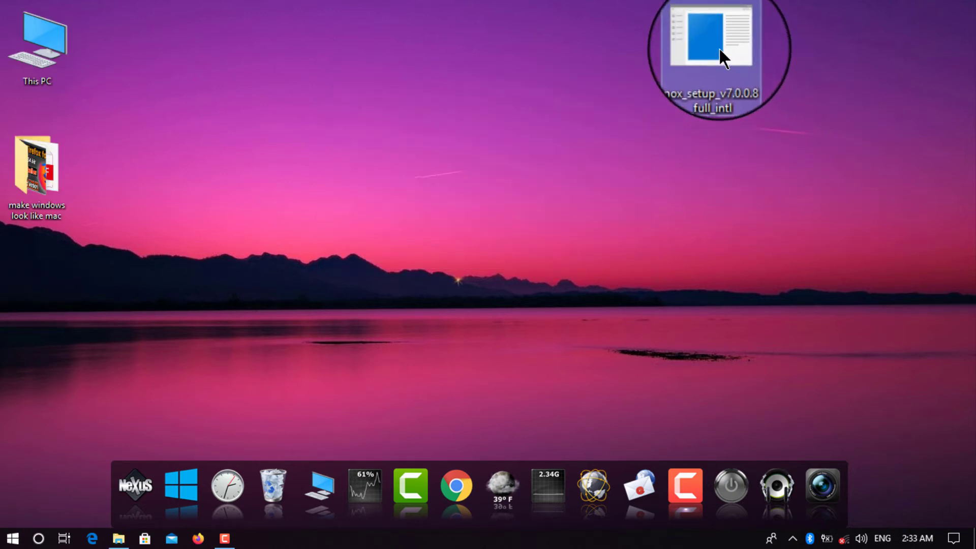
right_click(593, 60)
left_click(638, 99)
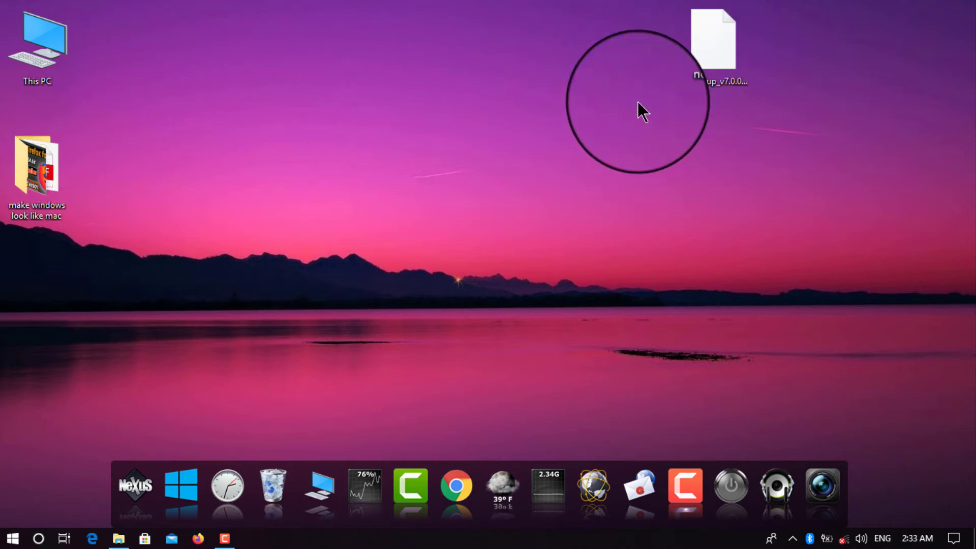
left_click_drag(704, 45, 593, 112)
left_click_drag(554, 76, 556, 43)
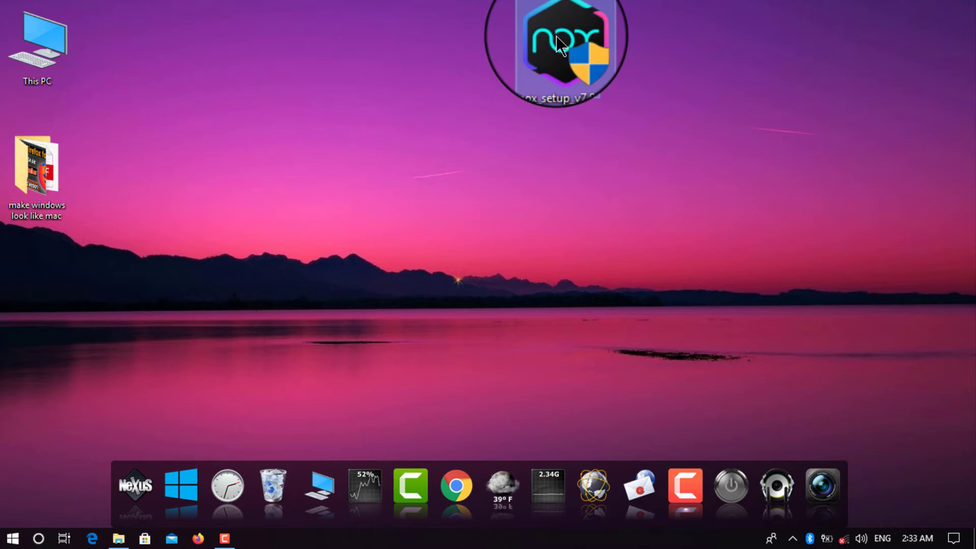
Launch the nox_setup installer from the desktop as administrator and allow it to run past SmartScreen
double_click(557, 35)
right_click(556, 35)
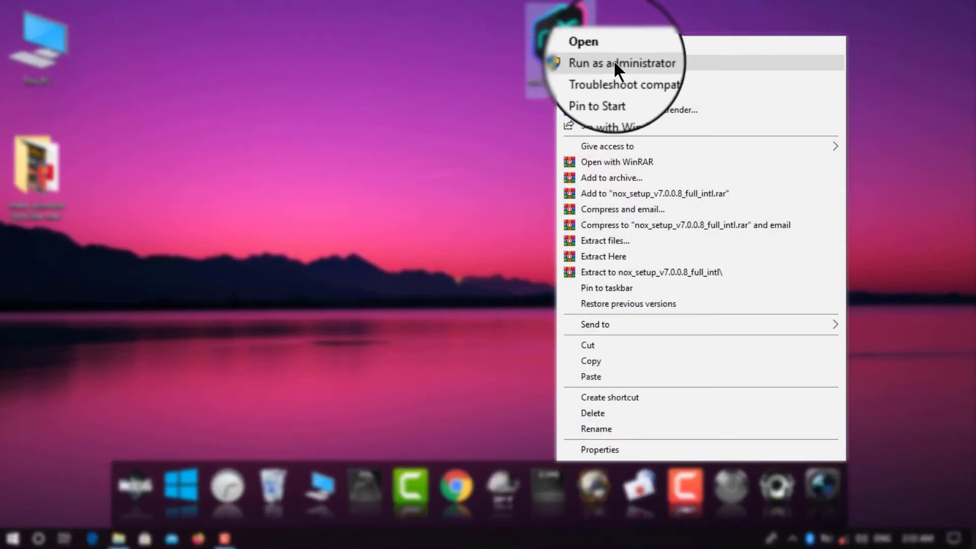
left_click(636, 59)
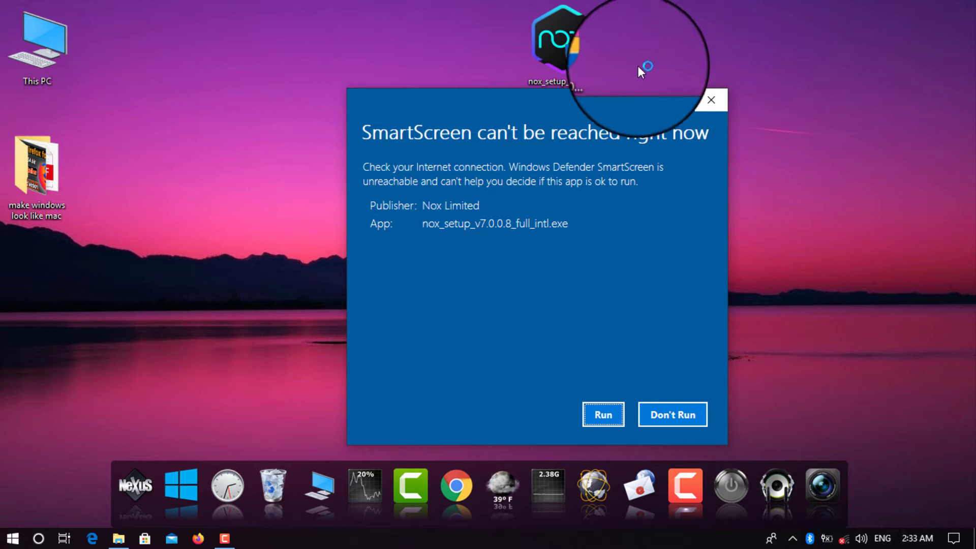
left_click(604, 417)
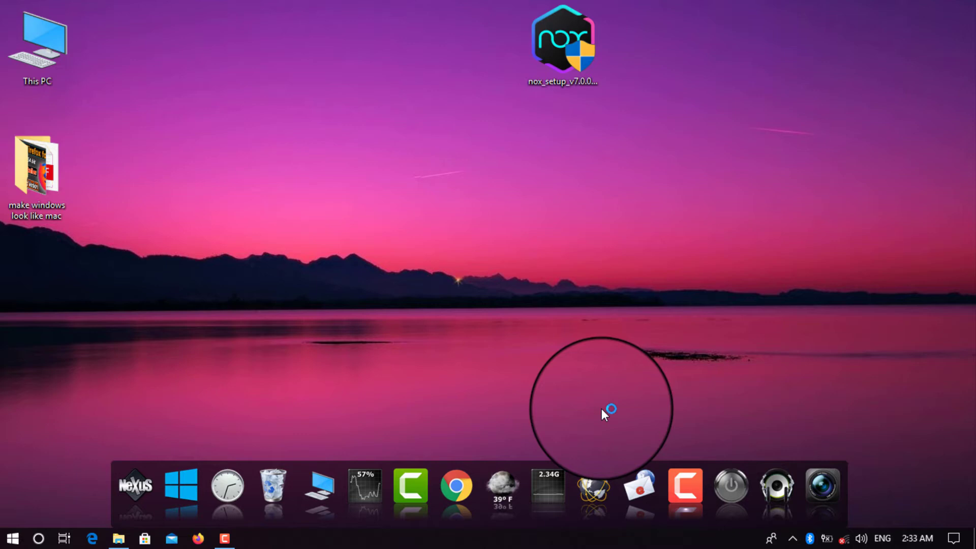
right_click(369, 111)
left_click(403, 159)
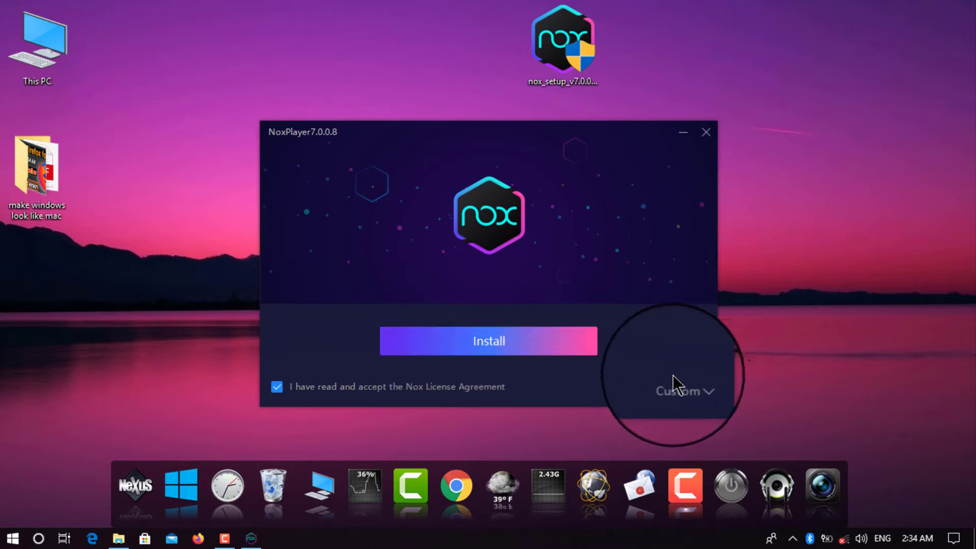
Expand the custom install options, disable adding NoxPlayer to the taskbar, and start the installation
left_click(704, 387)
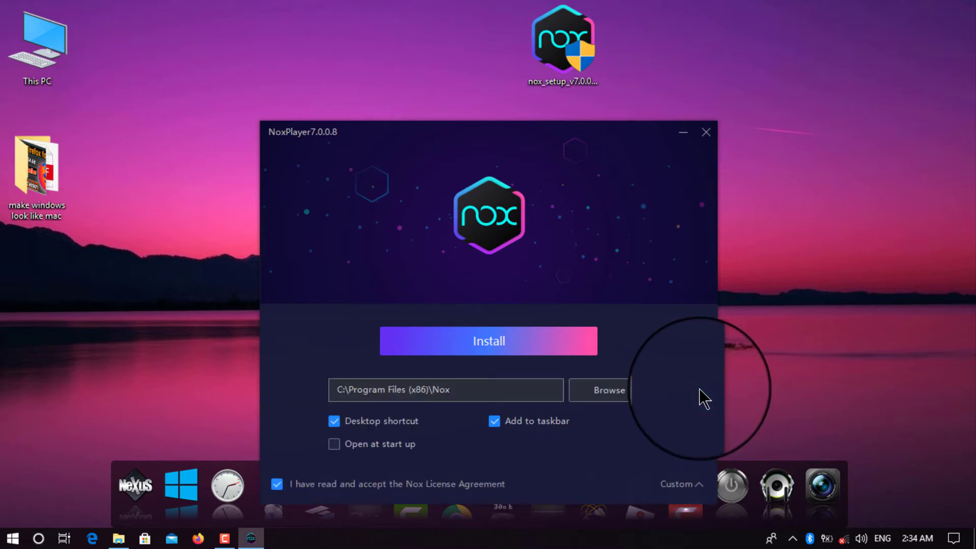
left_click(537, 421)
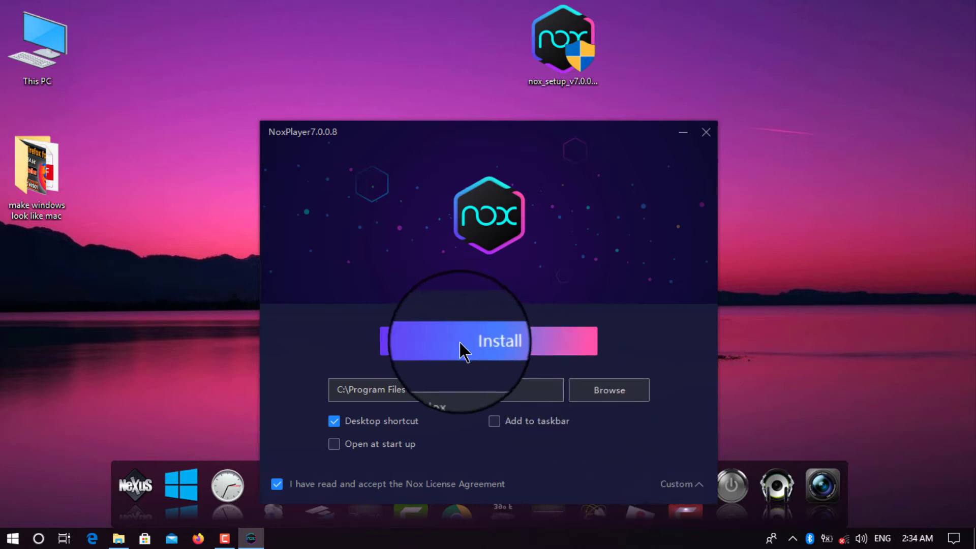
left_click(440, 341)
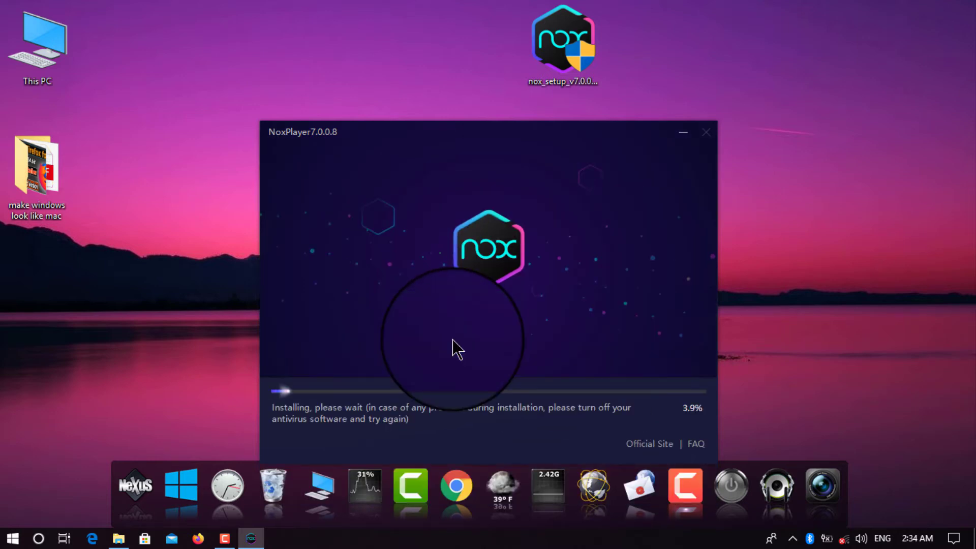
right_click(837, 270)
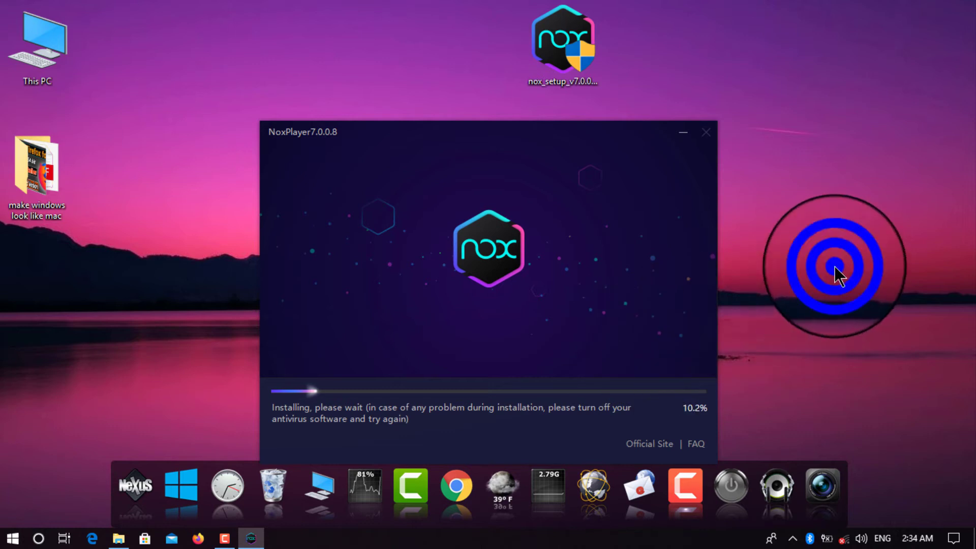
left_click(861, 307)
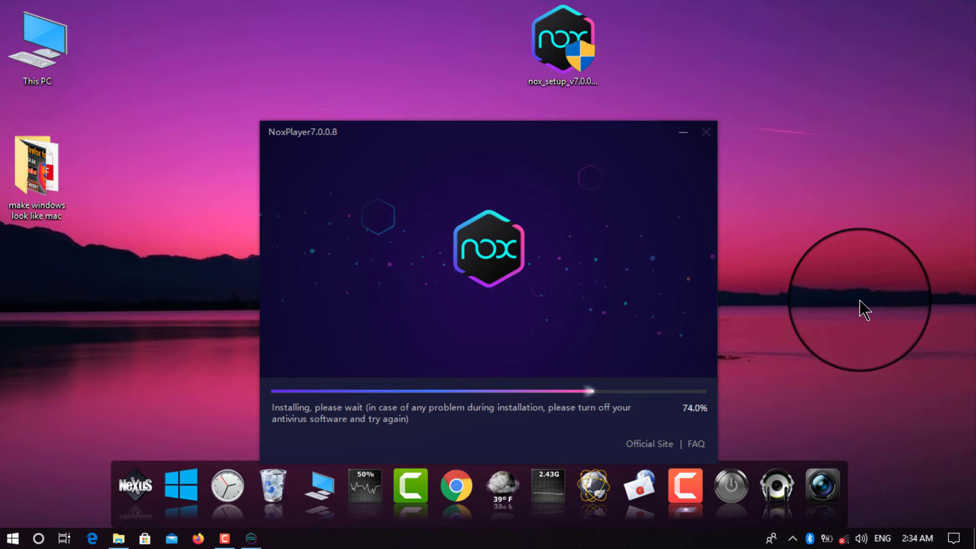
right_click(814, 185)
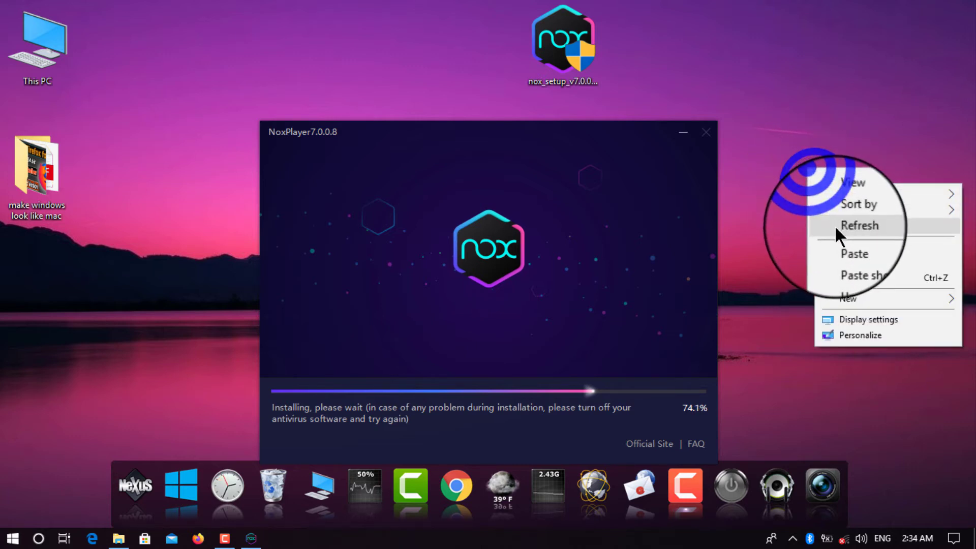
left_click(835, 226)
right_click(835, 228)
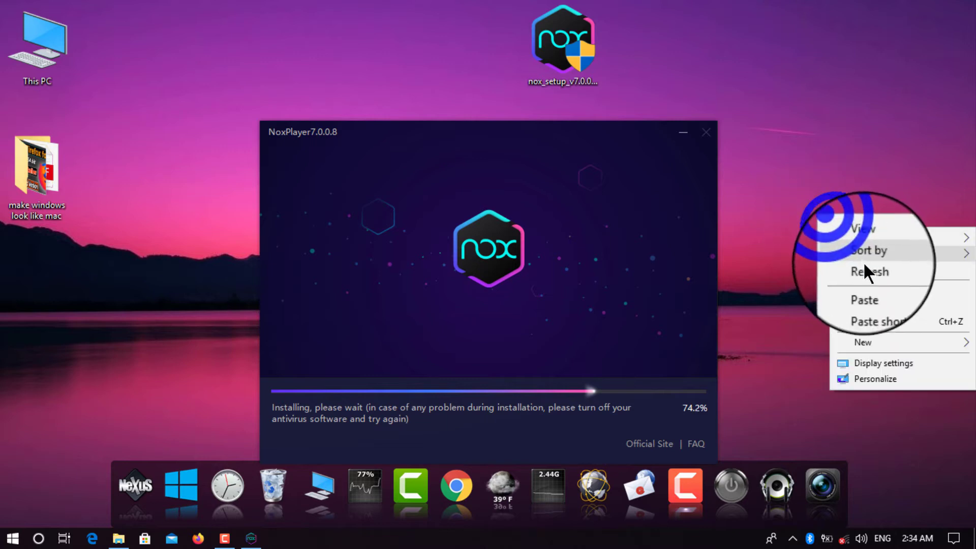
left_click(866, 268)
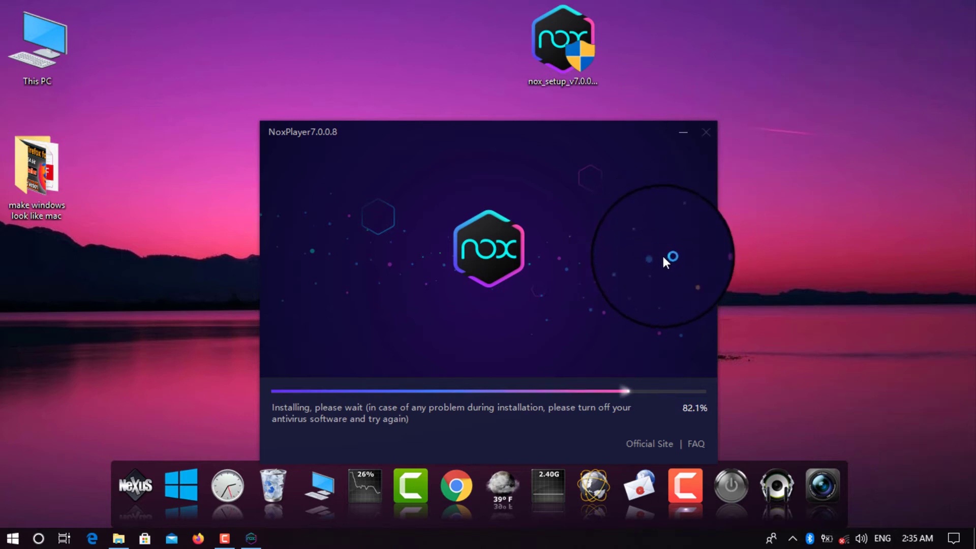
left_click(224, 539)
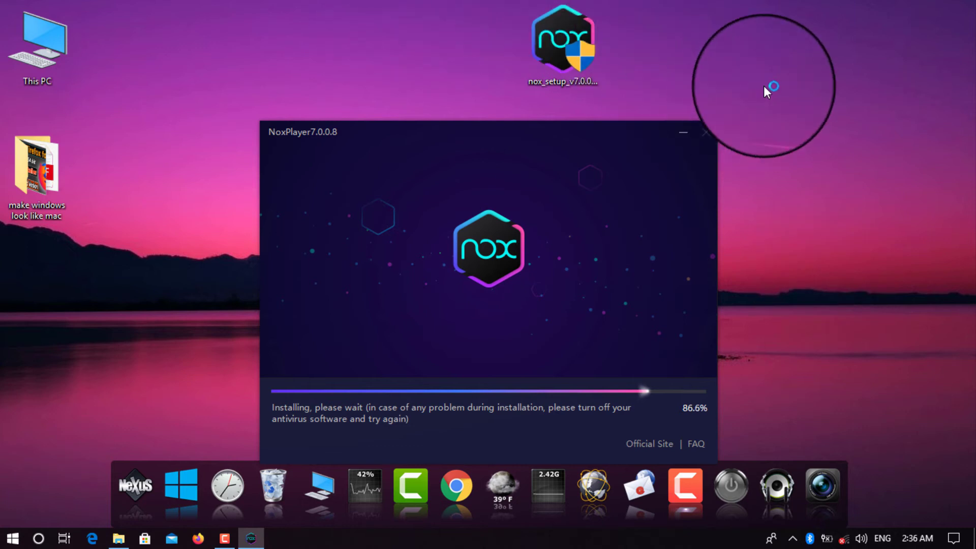
left_click(757, 72)
right_click(788, 117)
key("Escape")
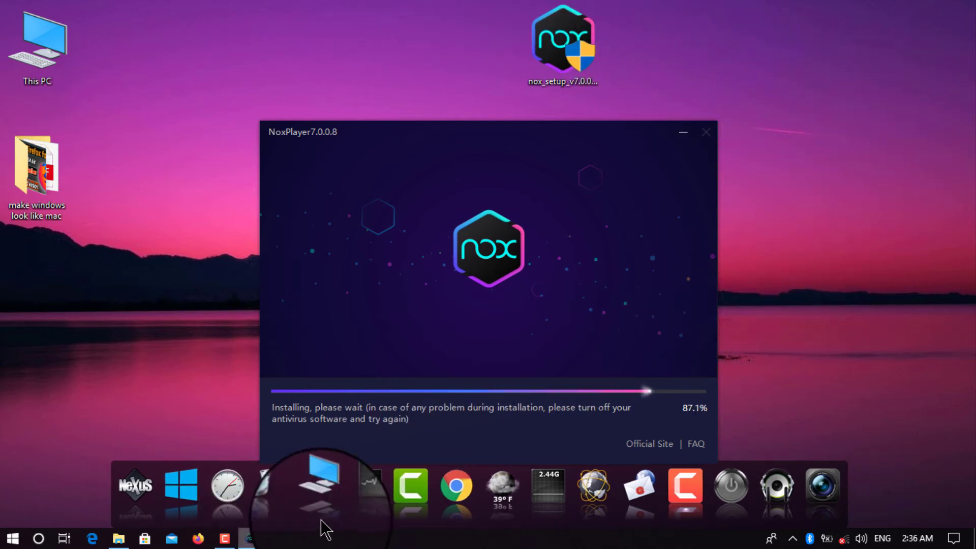
right_click(814, 172)
left_click(828, 206)
right_click(811, 193)
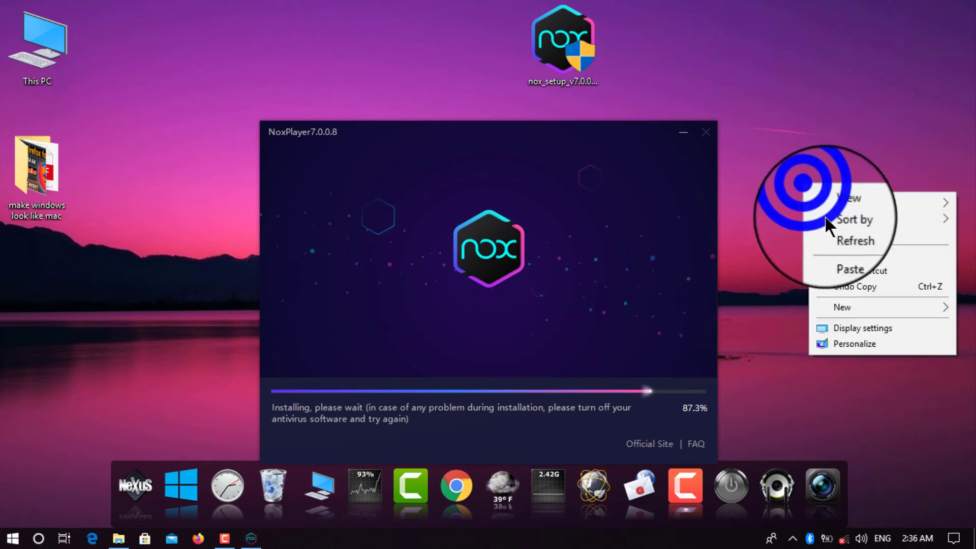
left_click(862, 252)
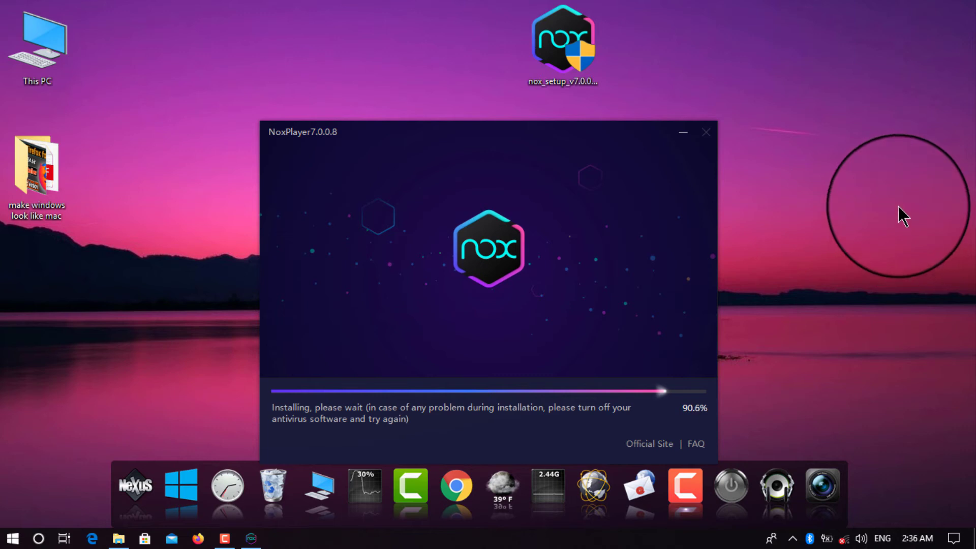
left_click(771, 121)
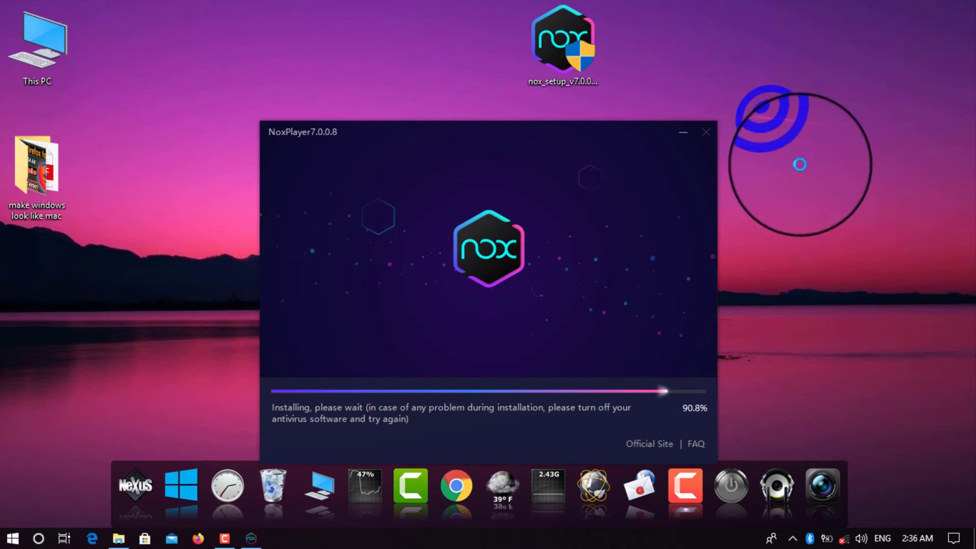
right_click(778, 110)
left_click(803, 160)
left_click(804, 93)
right_click(804, 92)
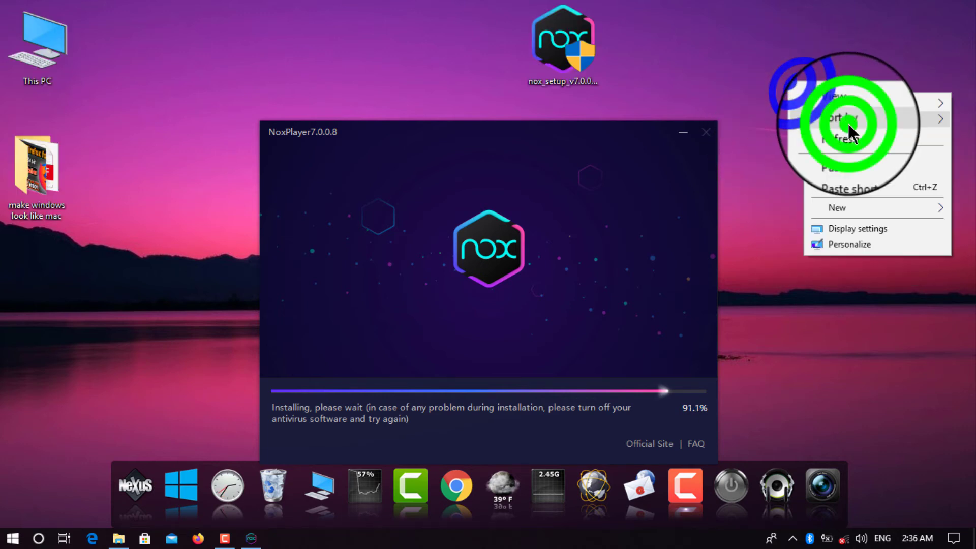
left_click(852, 130)
right_click(849, 120)
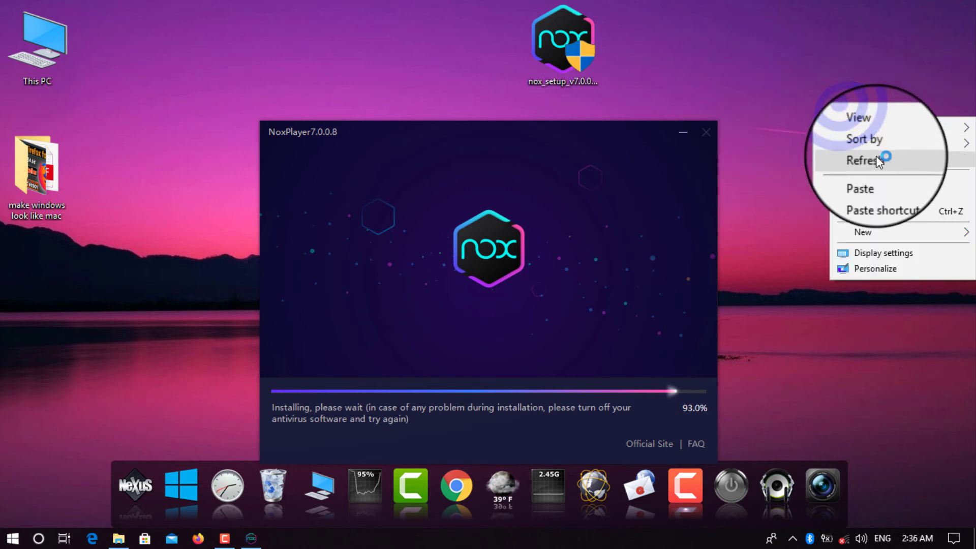
left_click(875, 157)
left_click(846, 122)
right_click(846, 122)
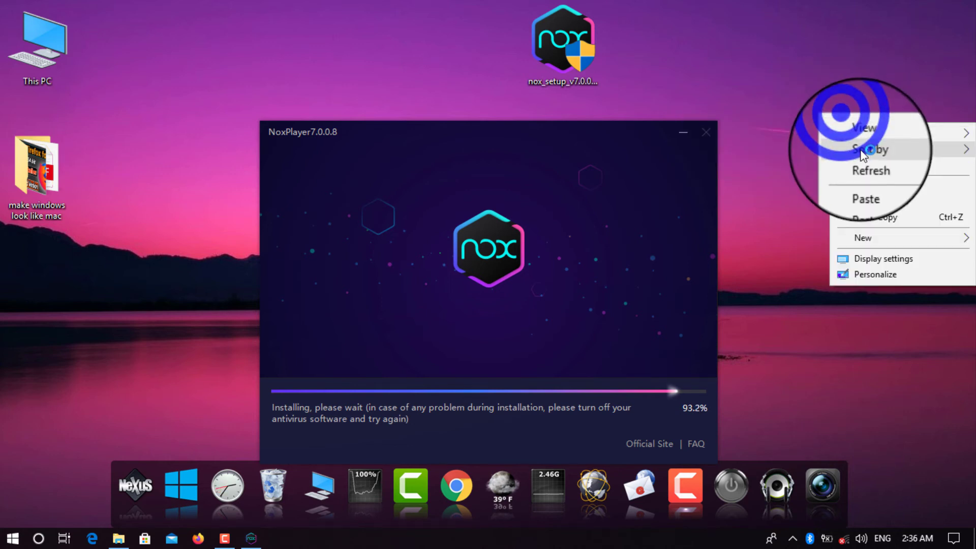
left_click(865, 163)
right_click(859, 132)
left_click(888, 174)
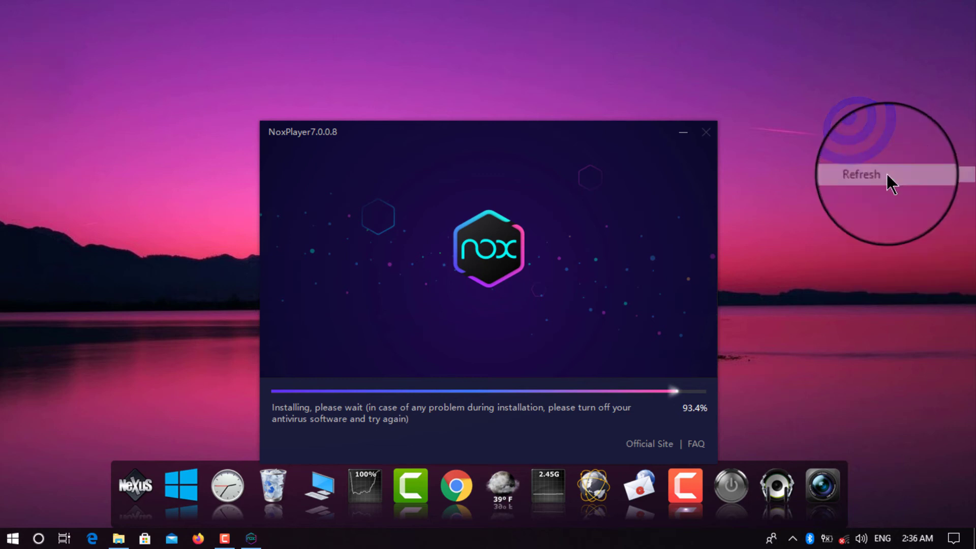
right_click(889, 173)
left_click(911, 211)
right_click(841, 169)
left_click(863, 200)
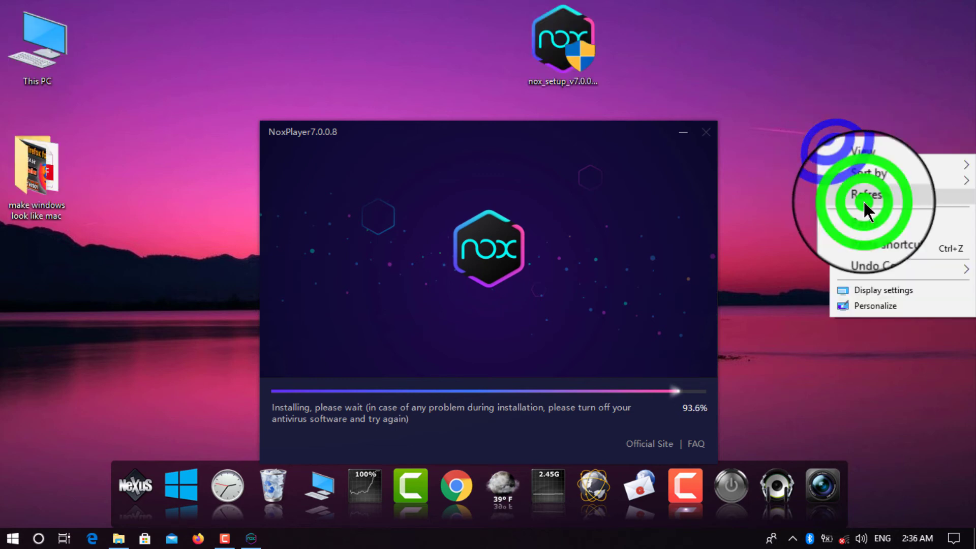
right_click(831, 165)
left_click(862, 206)
right_click(833, 167)
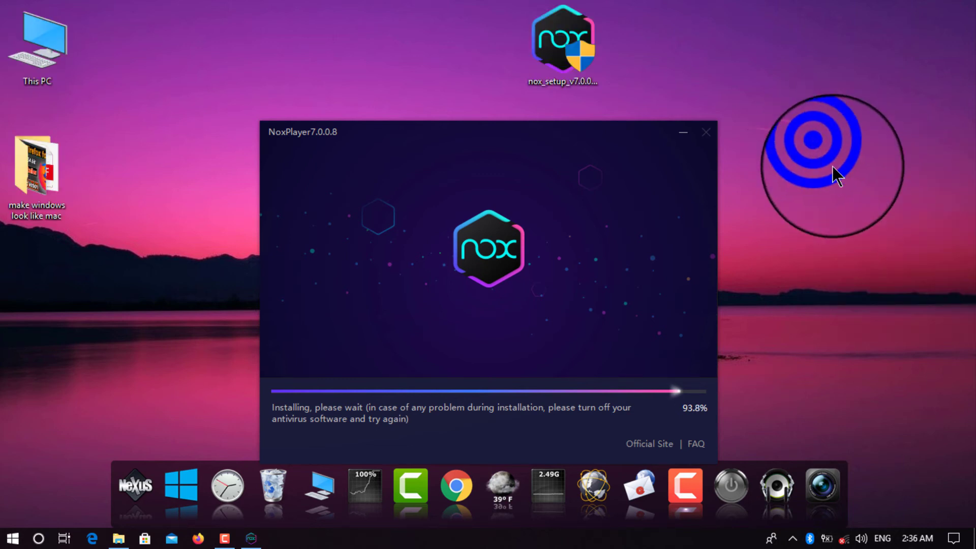
left_click(847, 185)
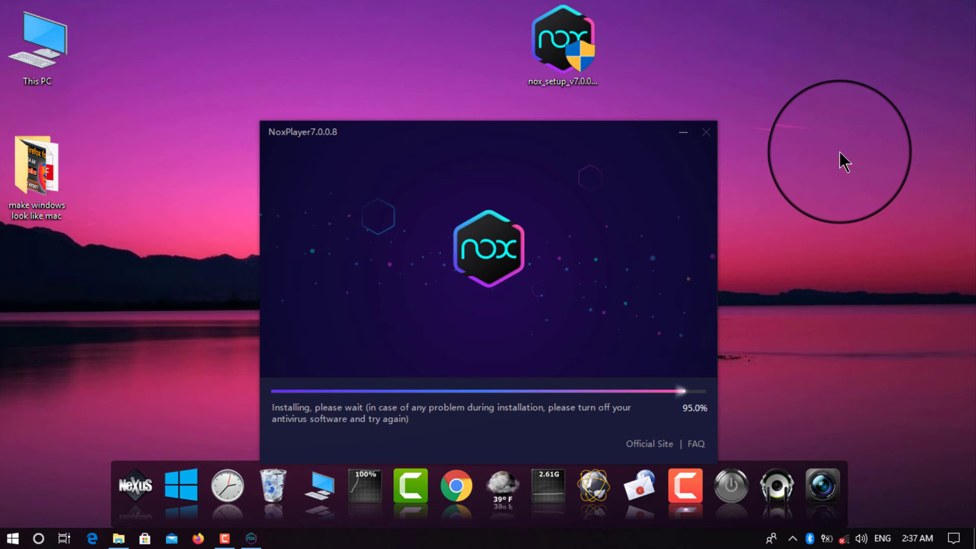
right_click(840, 152)
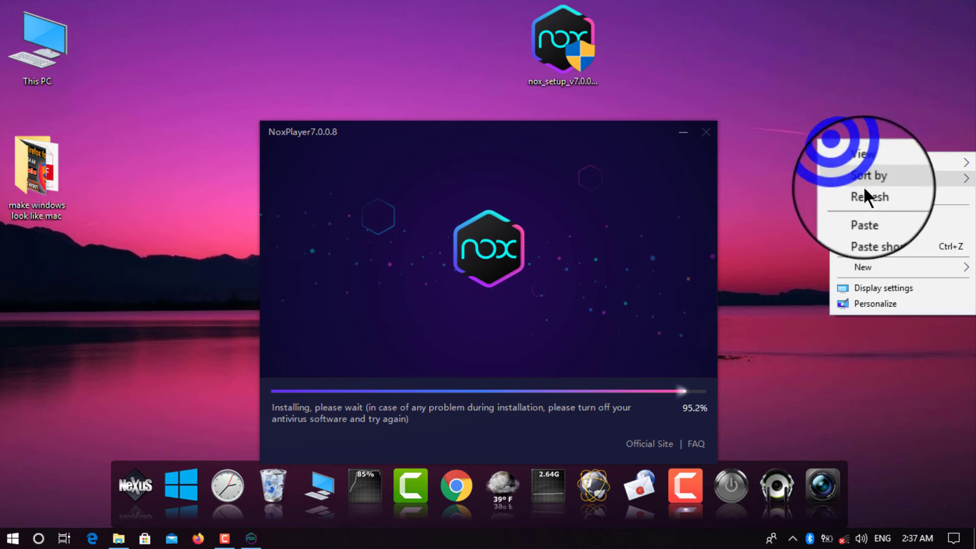
left_click(868, 197)
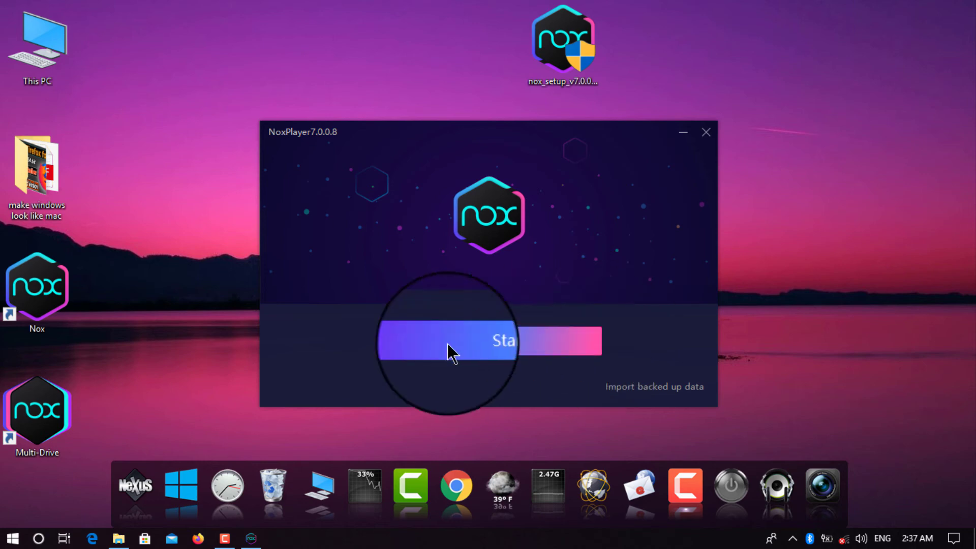
Start NoxPlayer from the completed installer window
left_click(46, 310)
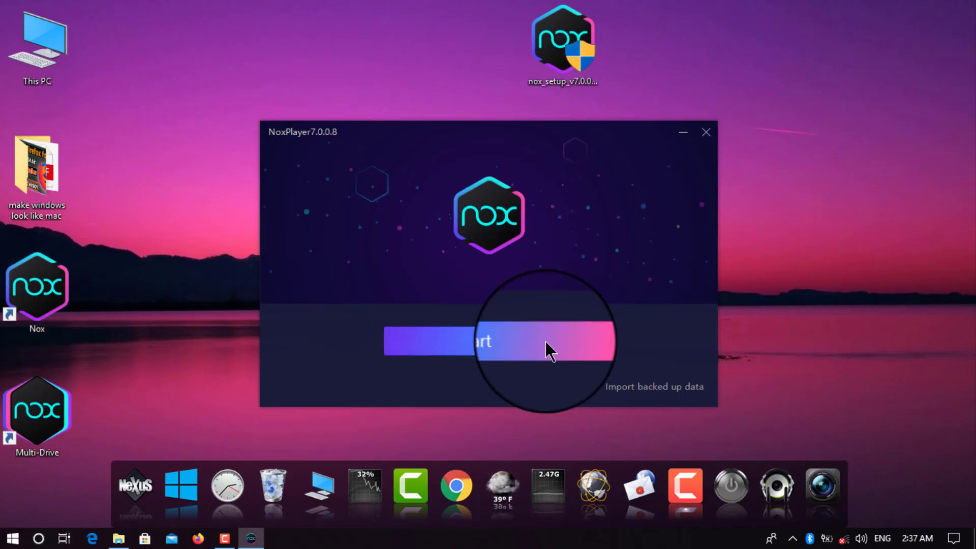
left_click(541, 347)
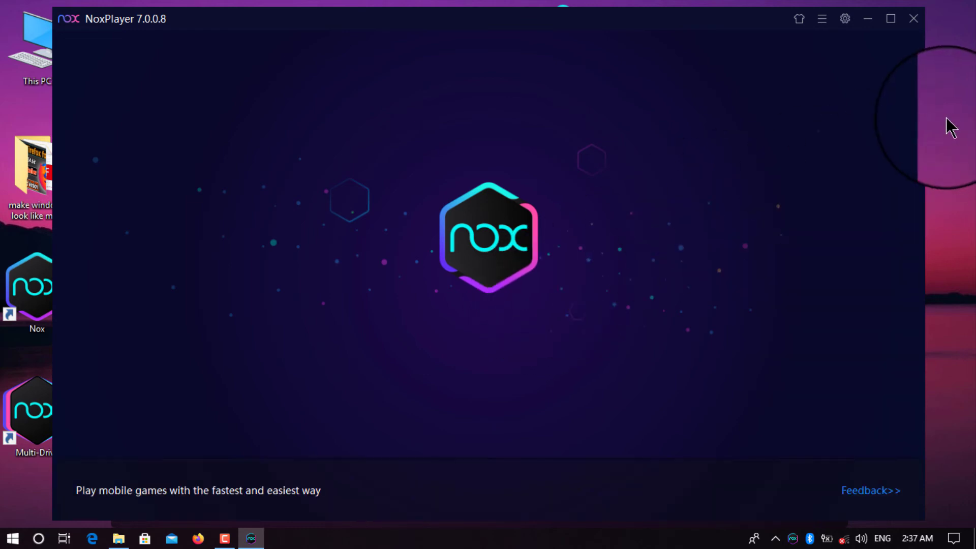
right_click(948, 127)
left_click(950, 160)
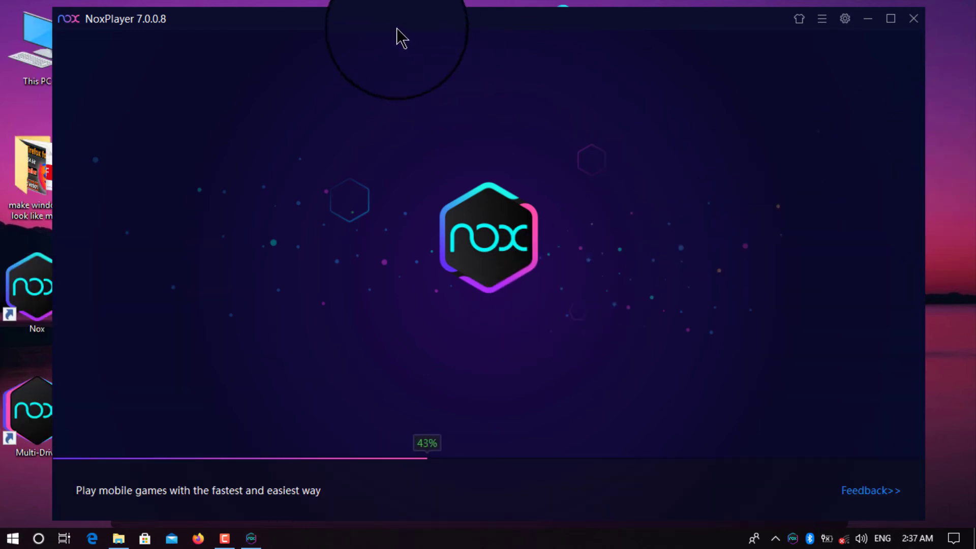
left_click(385, 20)
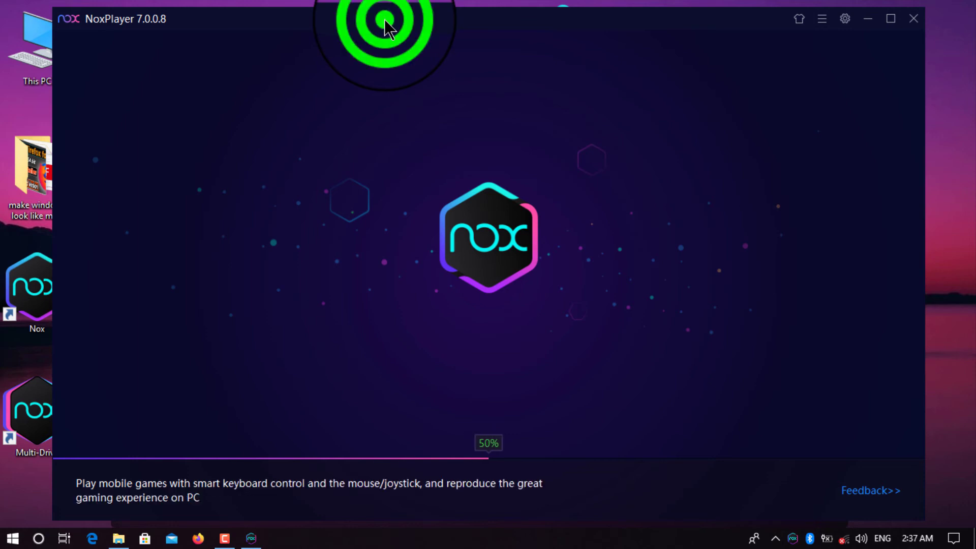
left_click_drag(385, 20, 386, 19)
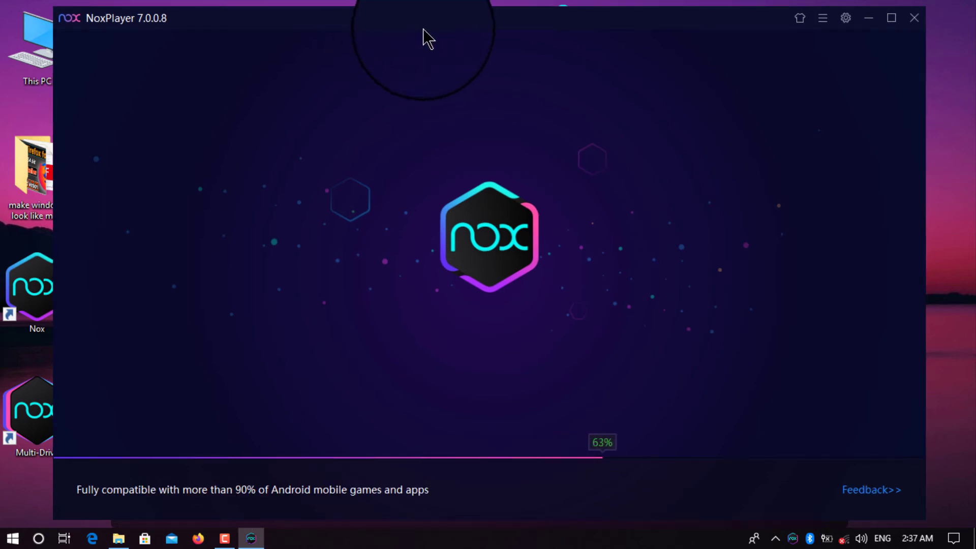
right_click(943, 100)
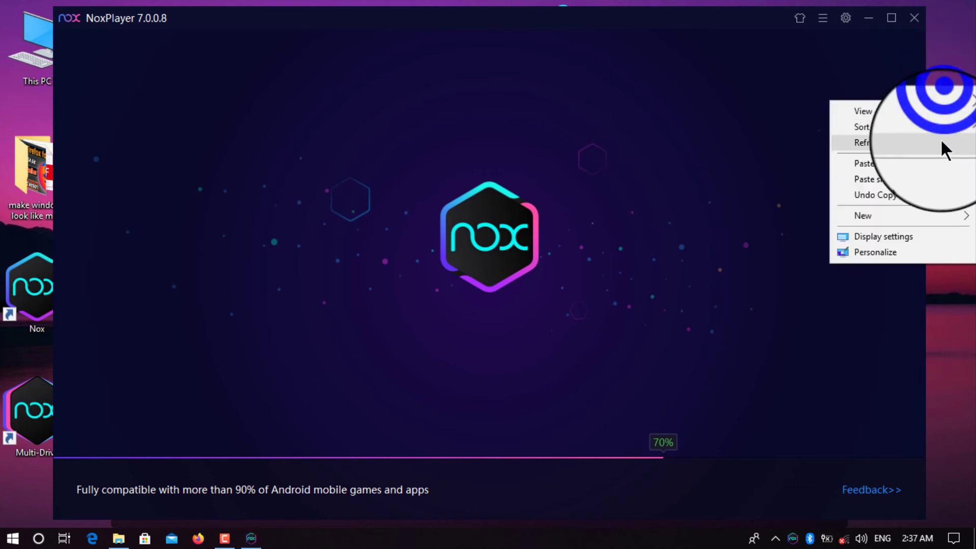
left_click(942, 143)
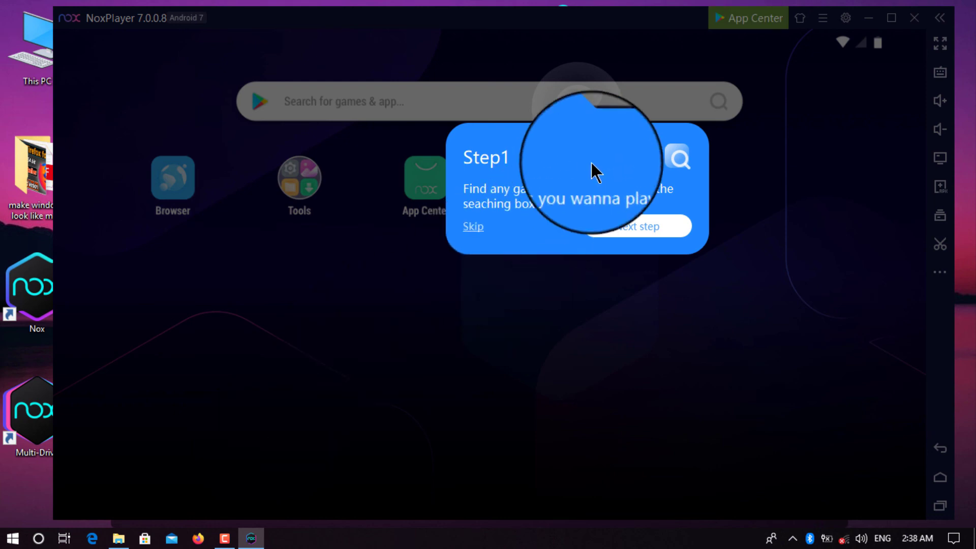
Go through all steps of the NoxPlayer introductory tour and finish it without opening more tutorials
left_click(638, 227)
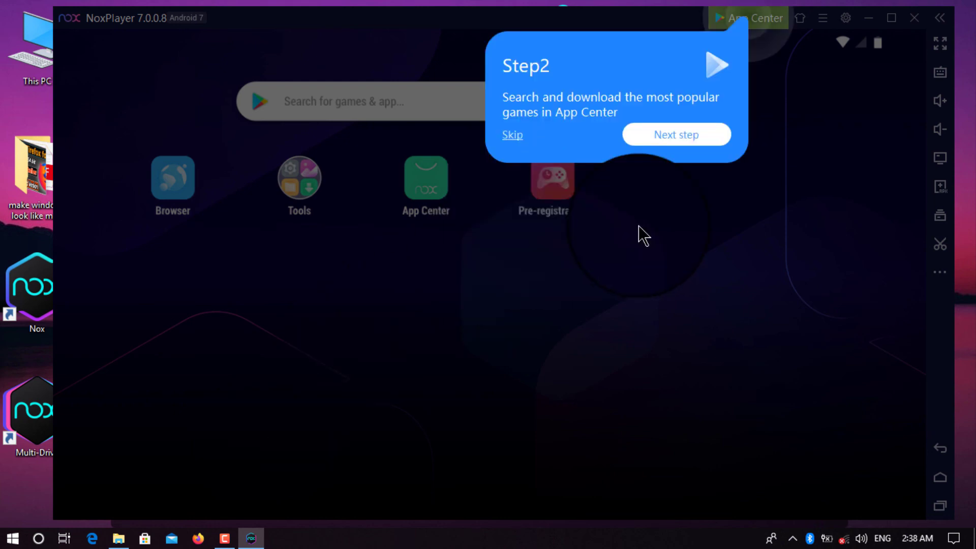
left_click(681, 134)
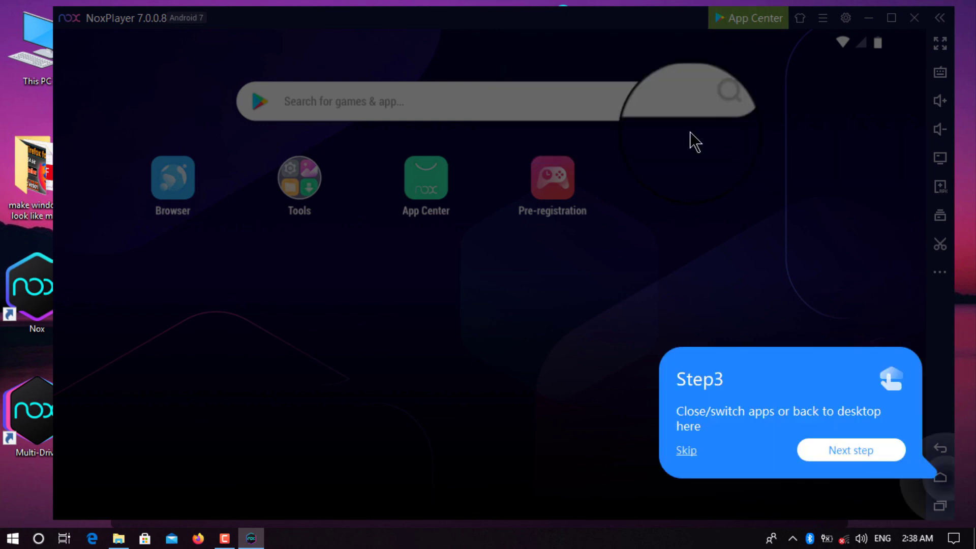
left_click(855, 461)
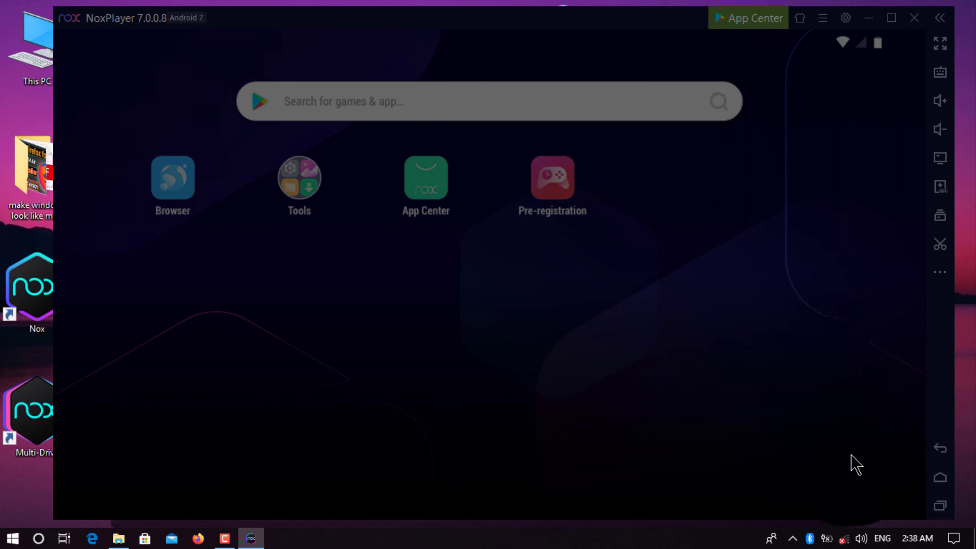
left_click(853, 211)
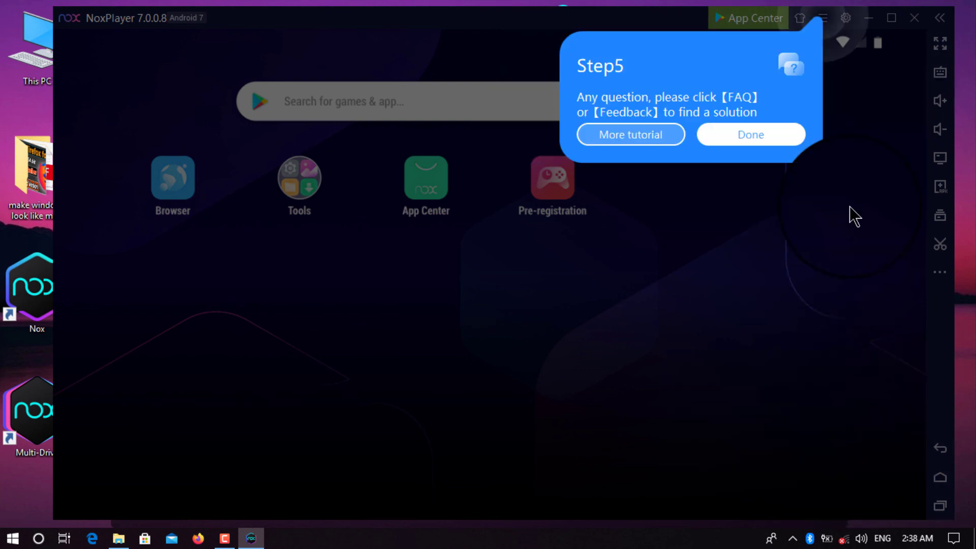
left_click(748, 137)
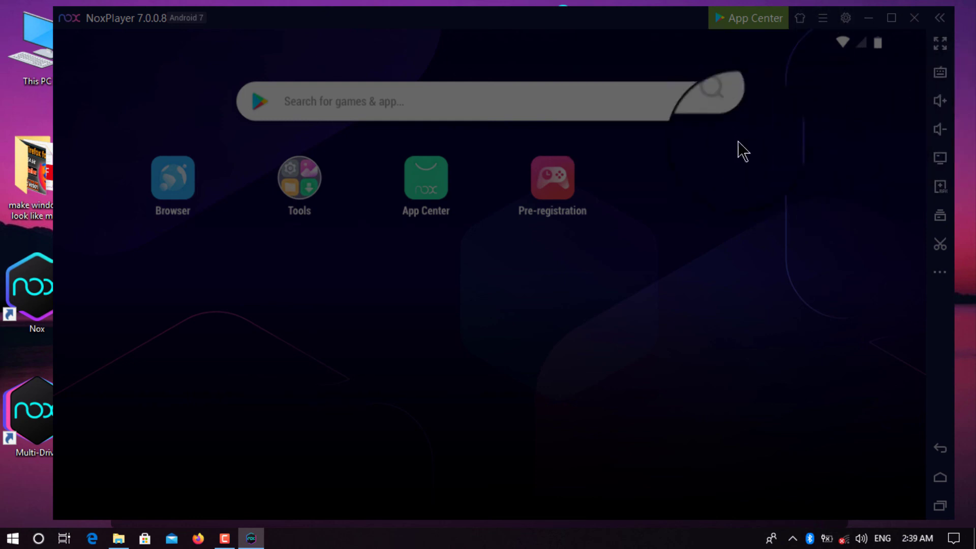
Maximize the NoxPlayer window and postpone the Google Play login
mouse_move(250, 540)
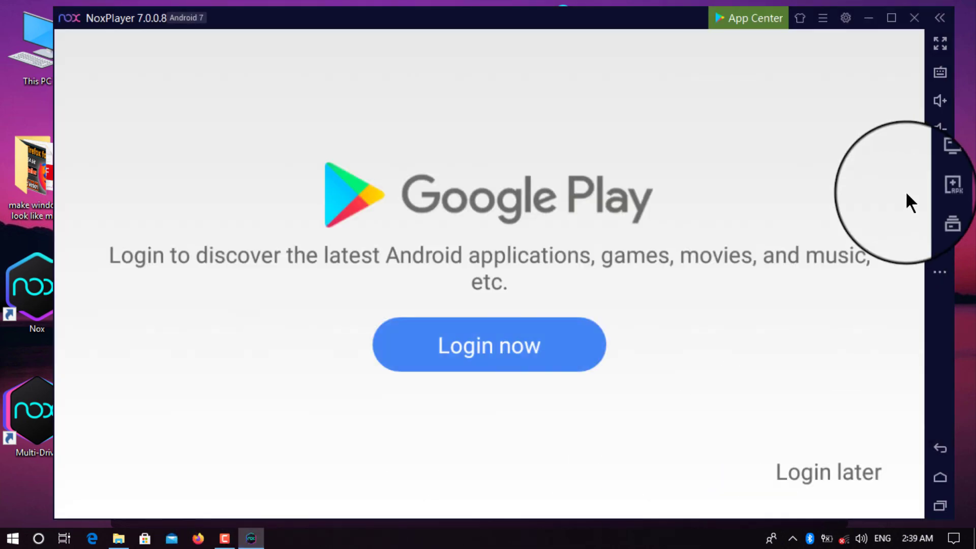
left_click(886, 18)
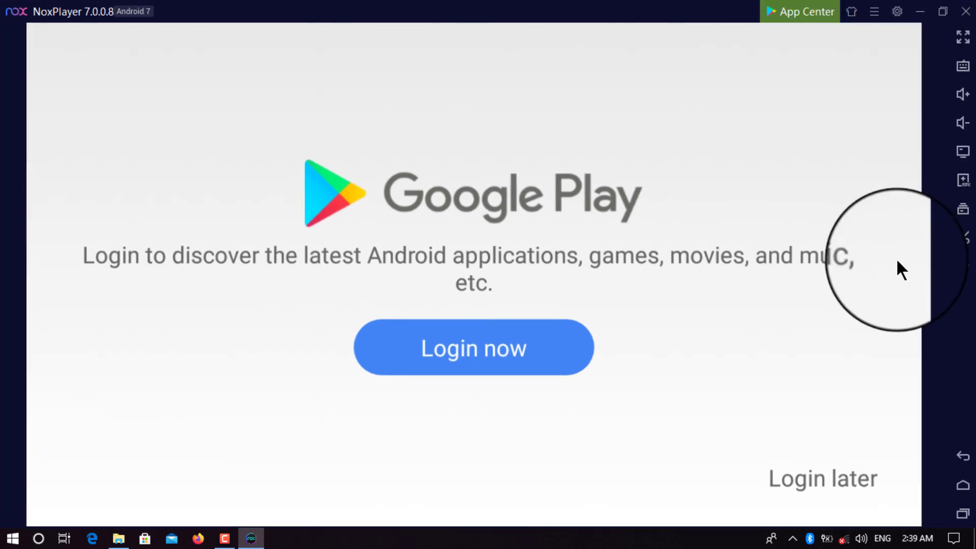
left_click(848, 474)
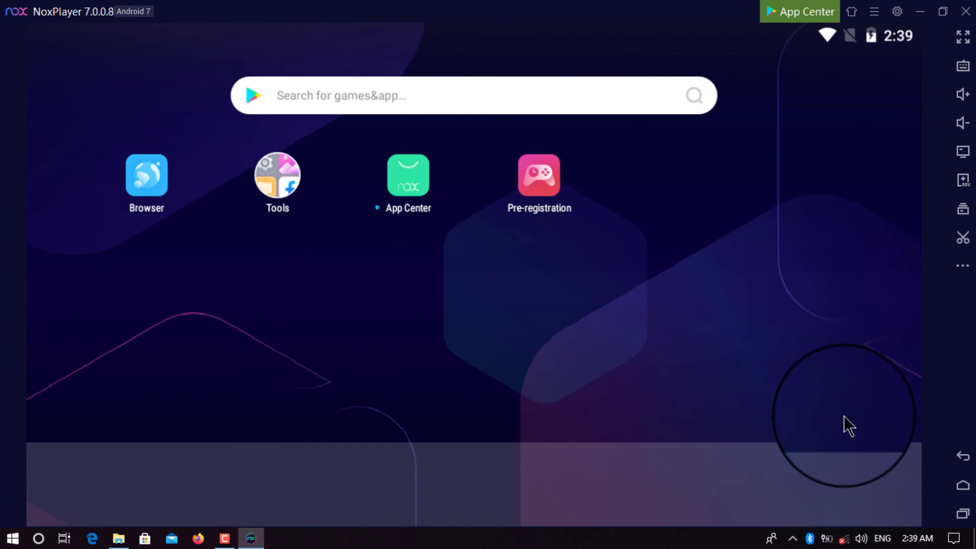
Open the Tools folder on the emulator's home screen to view its preinstalled apps
left_click(274, 178)
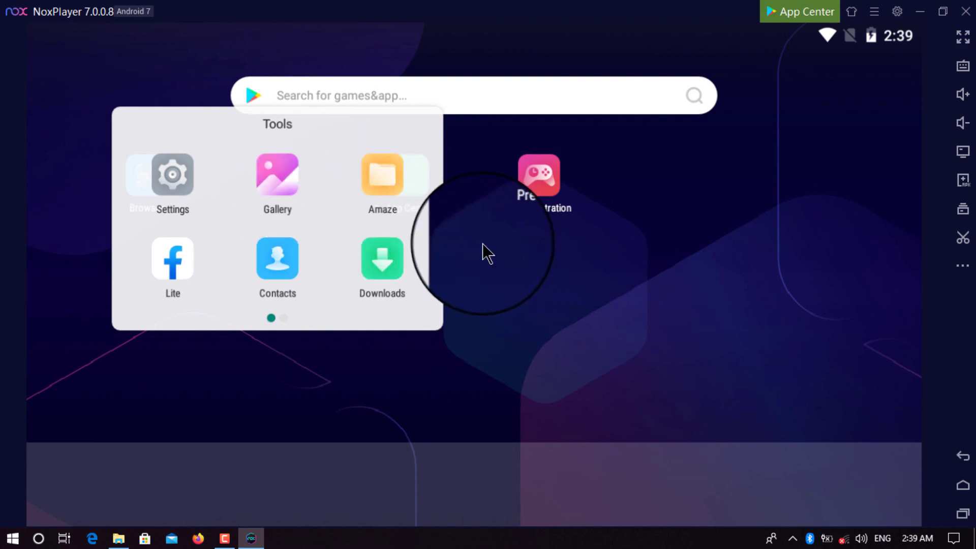
left_click(293, 175)
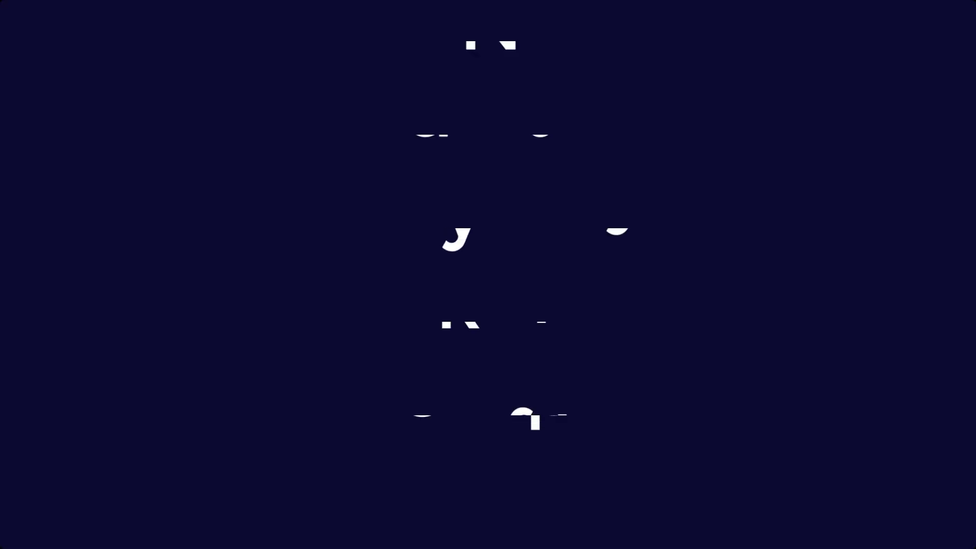